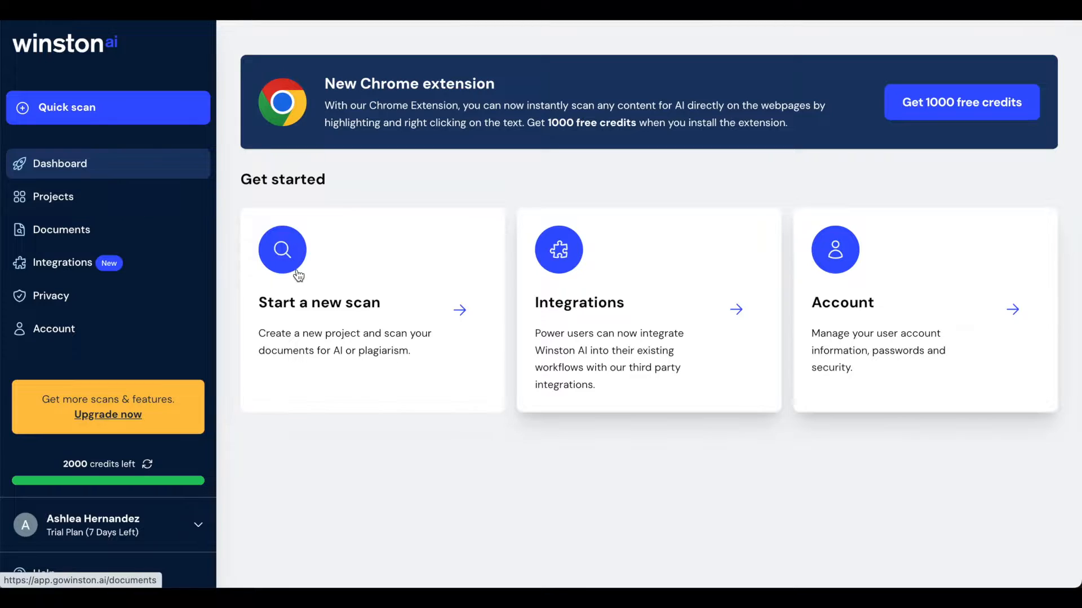
Look through the available integrations and the Documents page
left_click(338, 336)
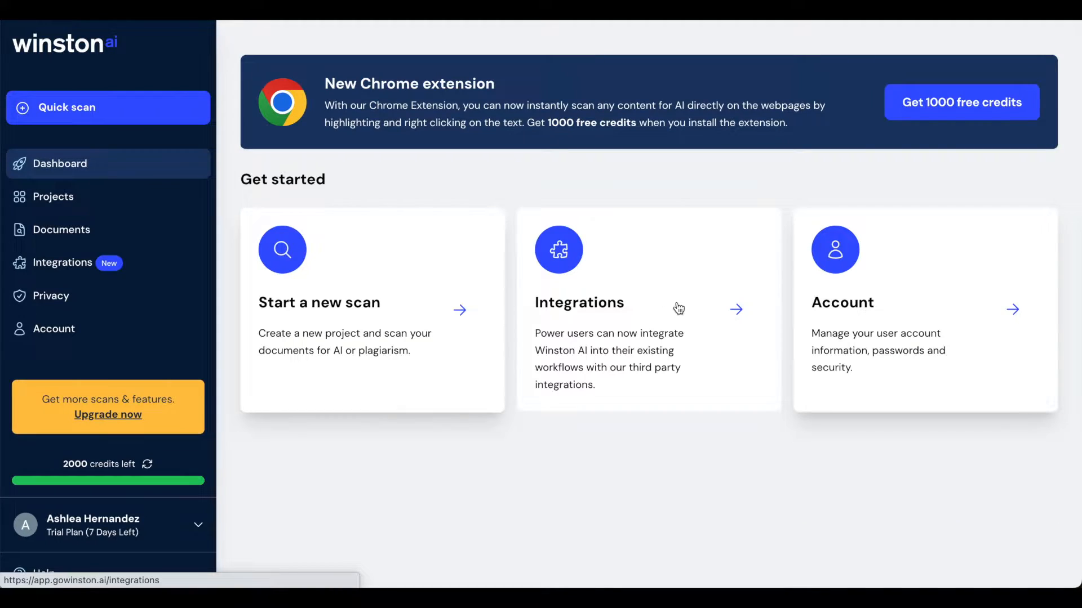
left_click(679, 308)
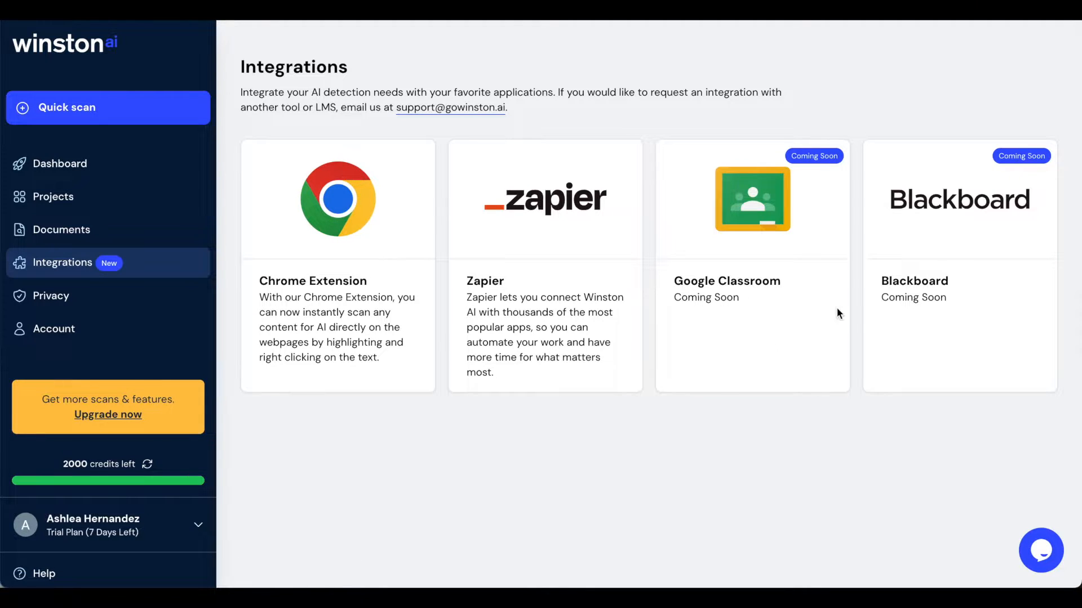
left_click(91, 163)
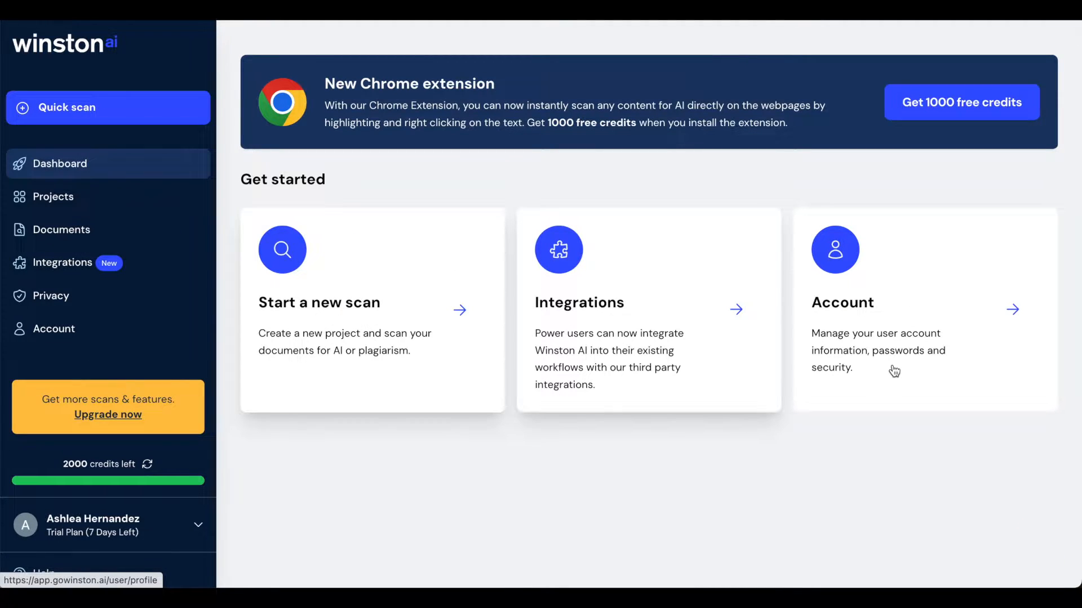
left_click(64, 235)
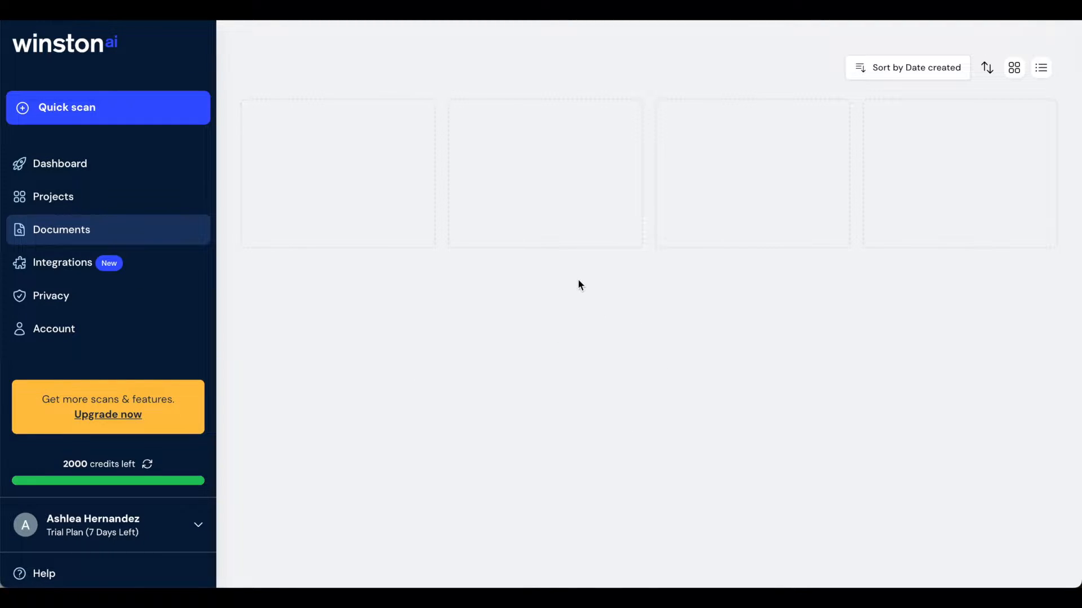
Open the account privacy page and read the answers to the frequently asked questions about scanned documents
left_click(55, 295)
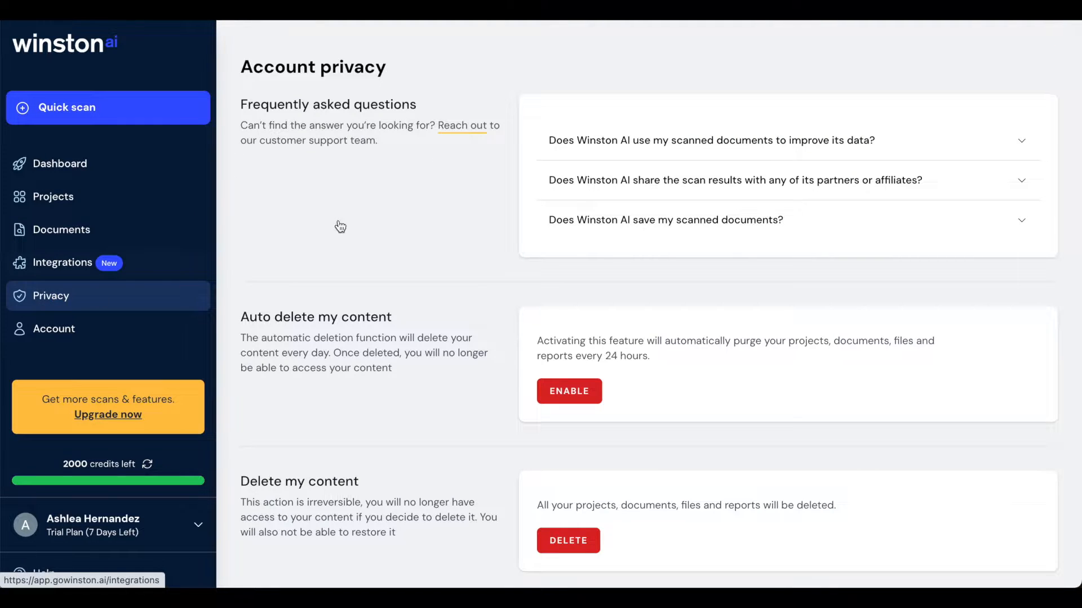
scroll(356, 234, "down", 1)
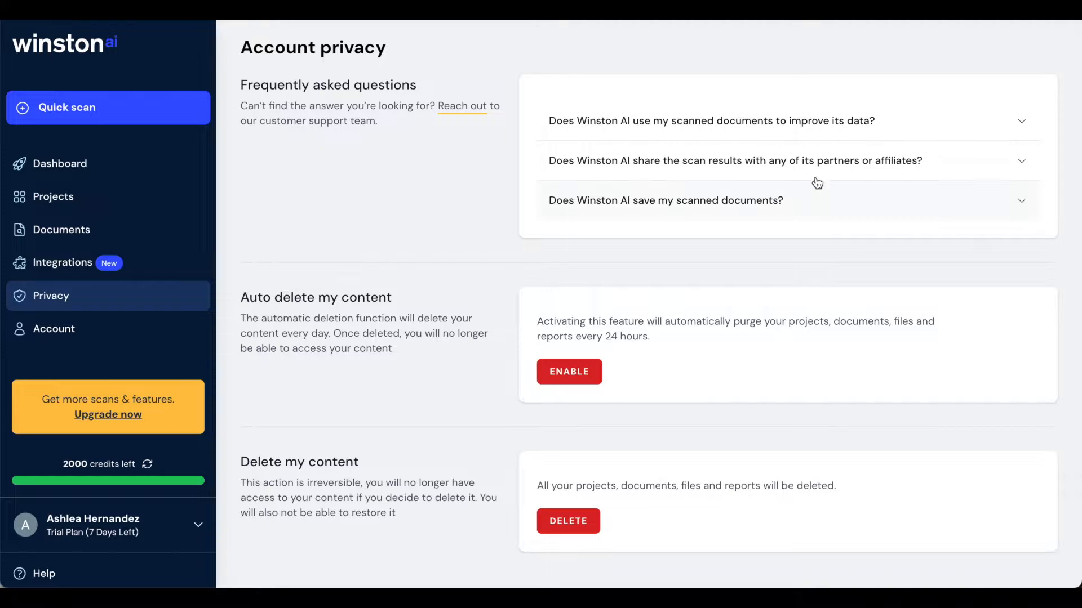
left_click(1011, 131)
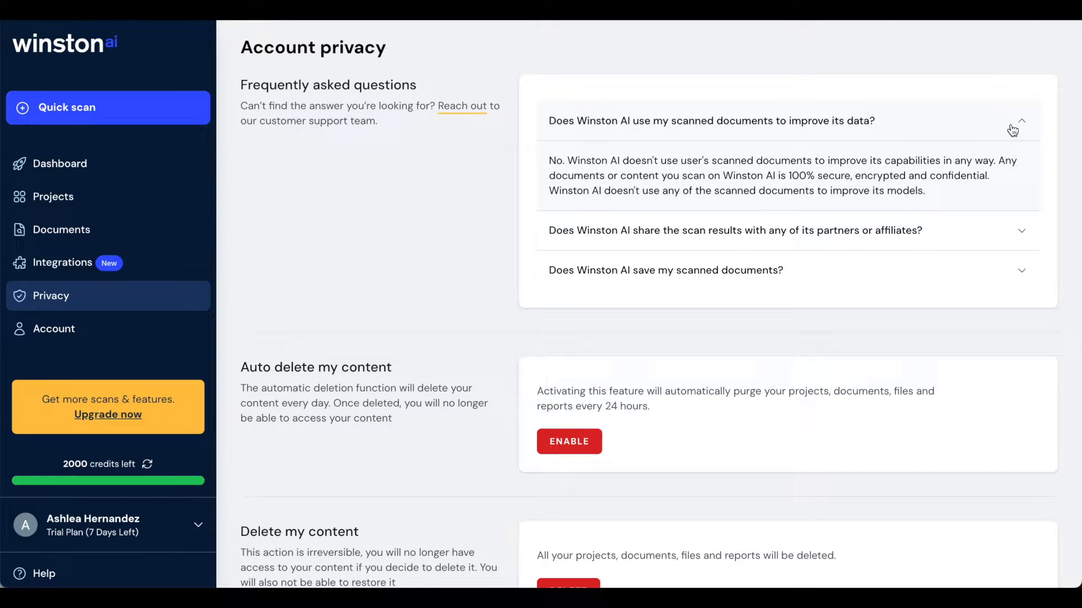
left_click(1003, 230)
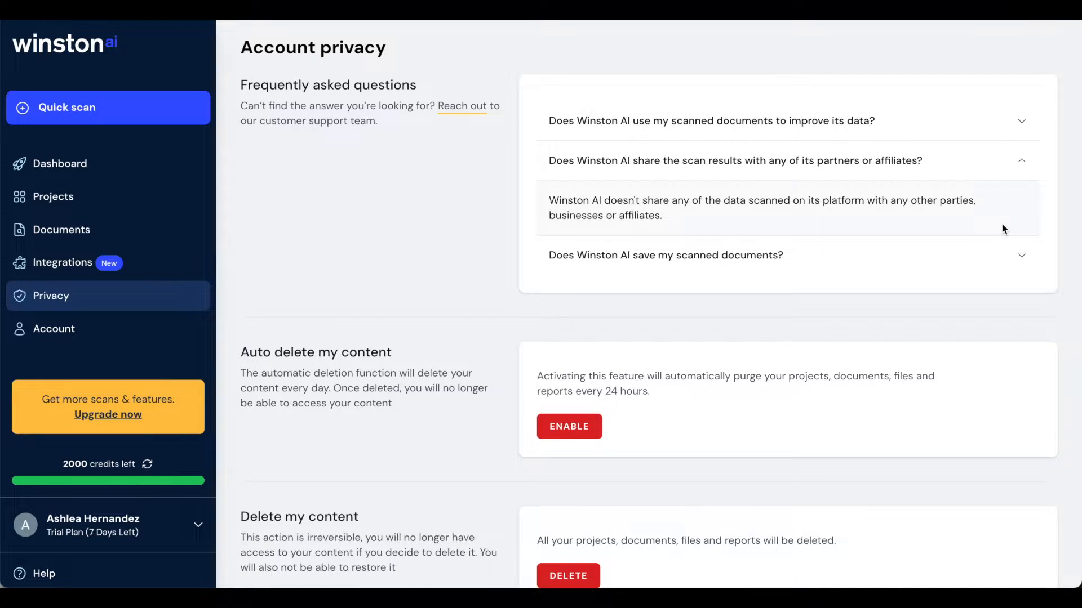
left_click(1015, 270)
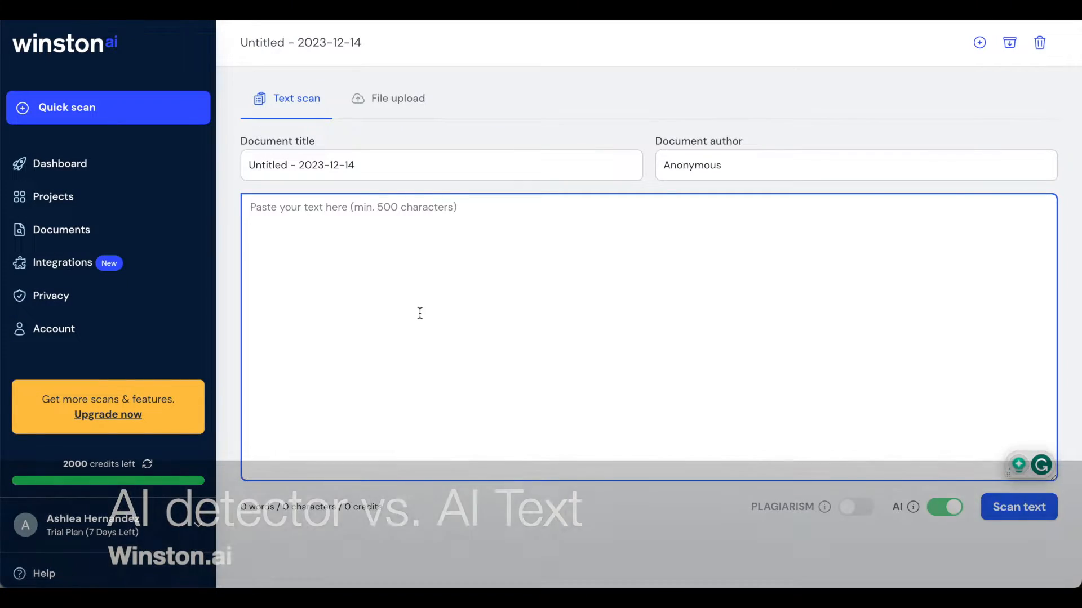
Paste the full article on apartment dogs into the text scan and set the document title to "Content at Scale"
key("ctrl+v")
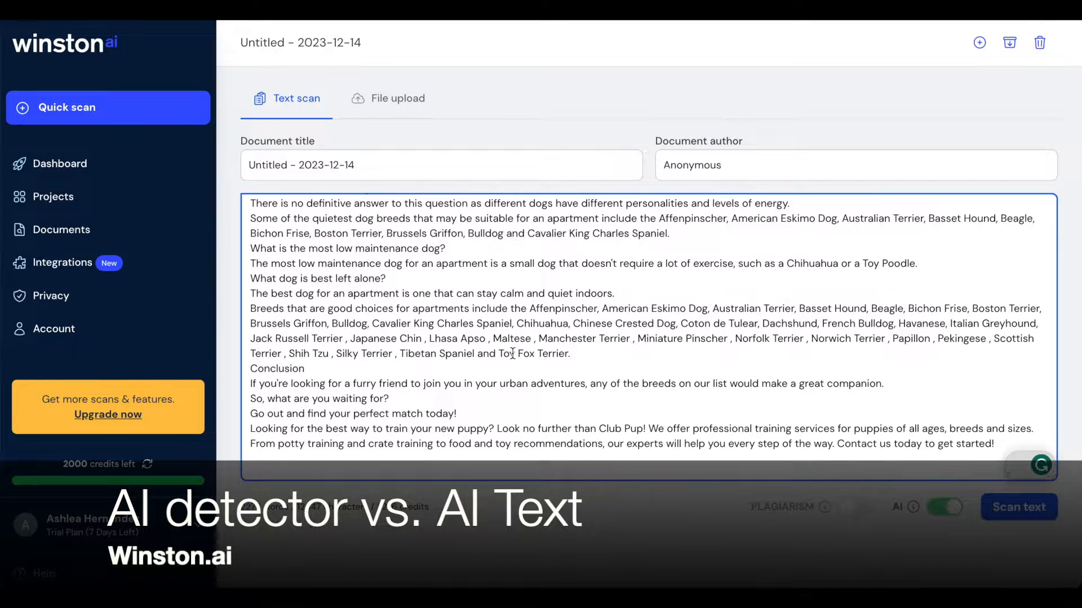
triple_click(470, 150)
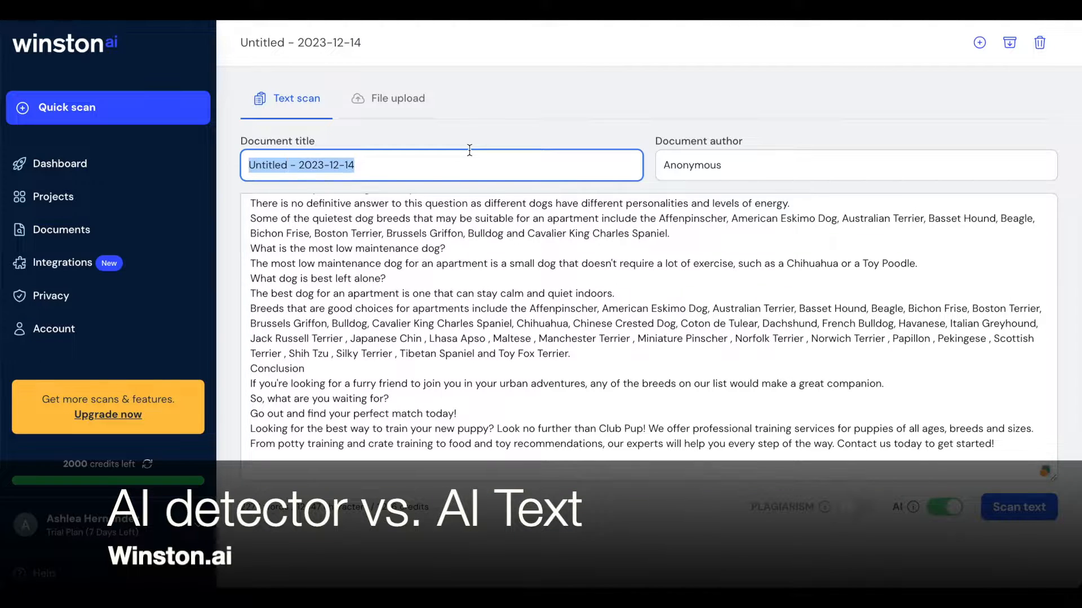
type("Copy")
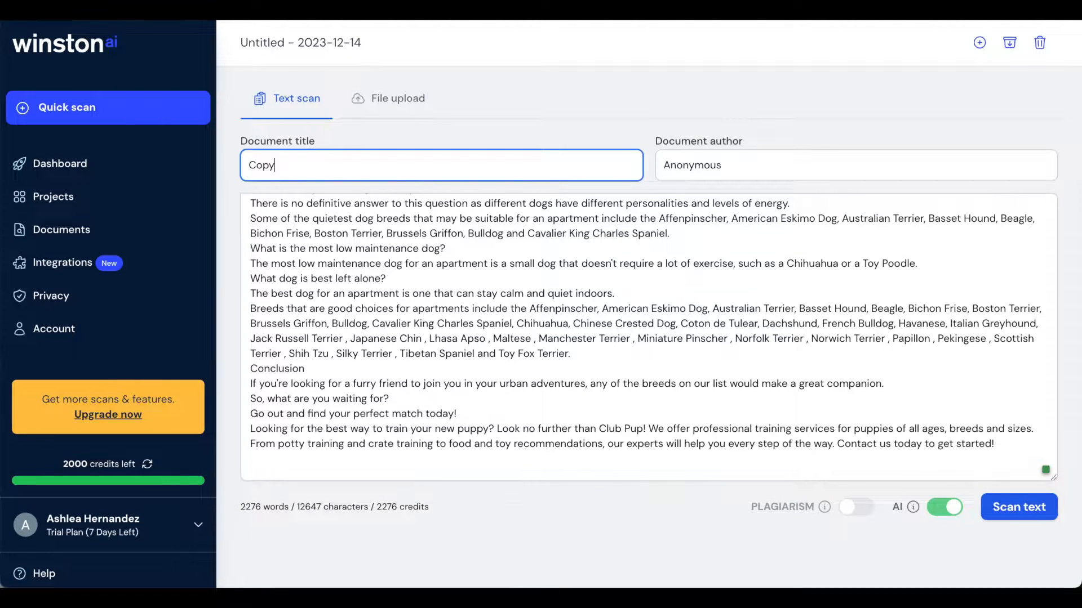
key("BackSpace")
key("BackSpace")
key("BackSpace")
key("BackSpace")
type("Content at Scale")
Try to enable the plagiarism check for the text scan and read its availability note
left_click(850, 508)
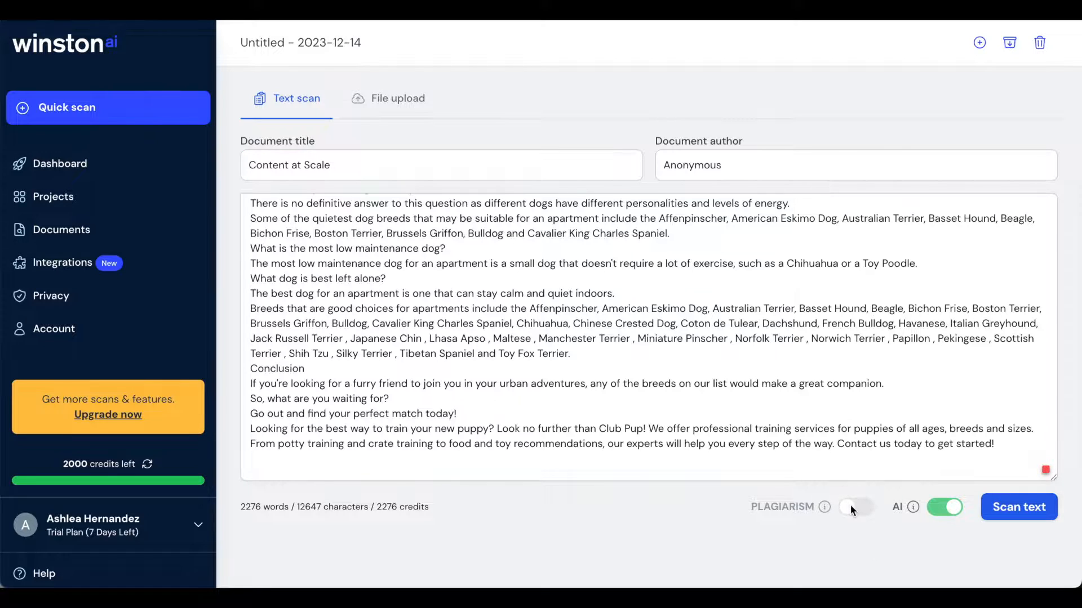
left_click(852, 508)
left_click(850, 505)
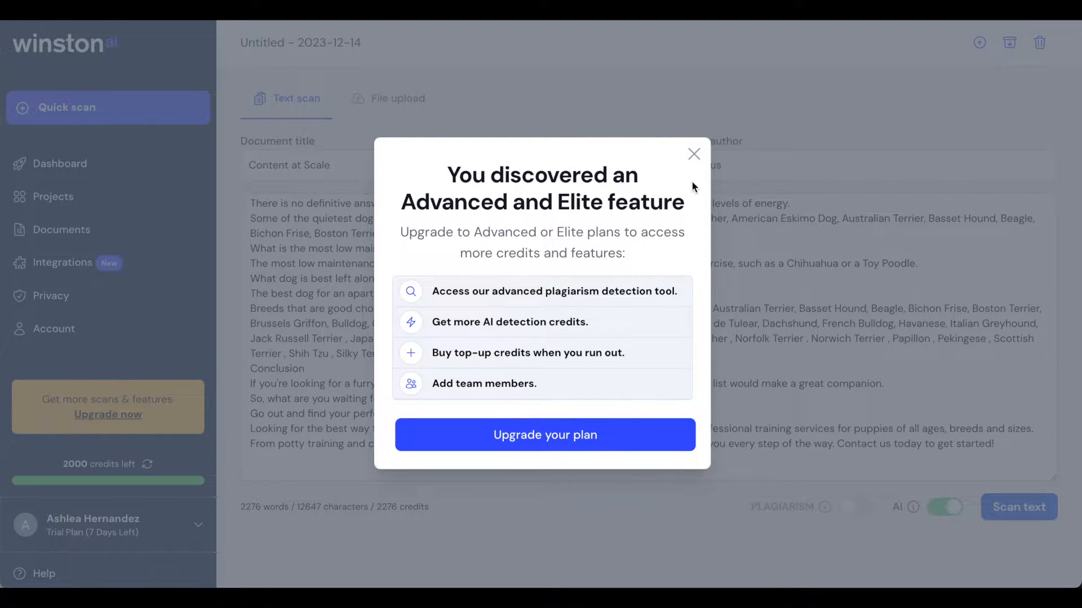
left_click(693, 154)
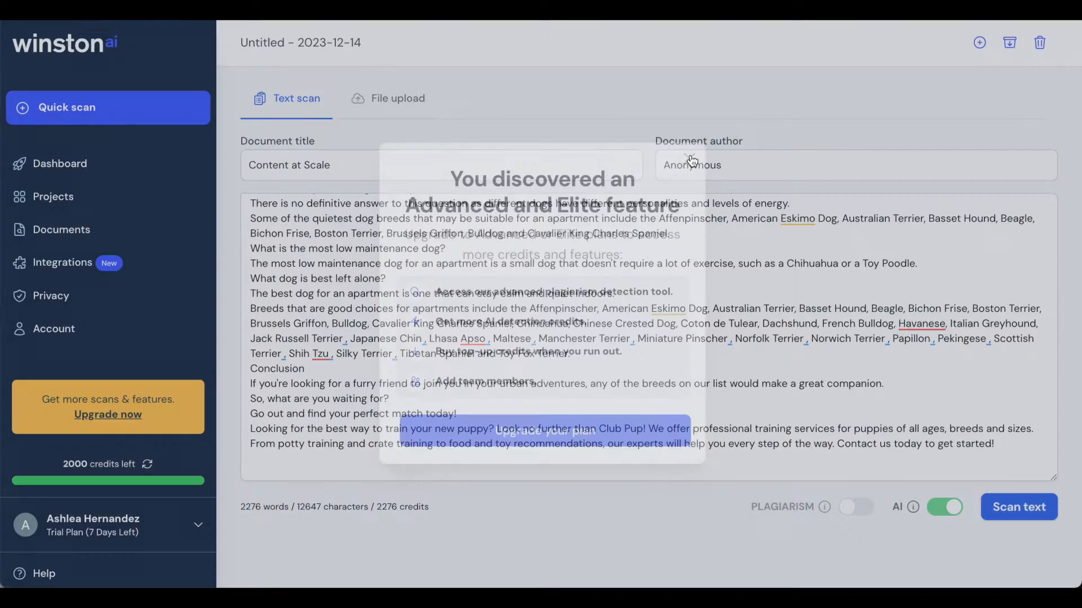
scroll(611, 390, "down", 1)
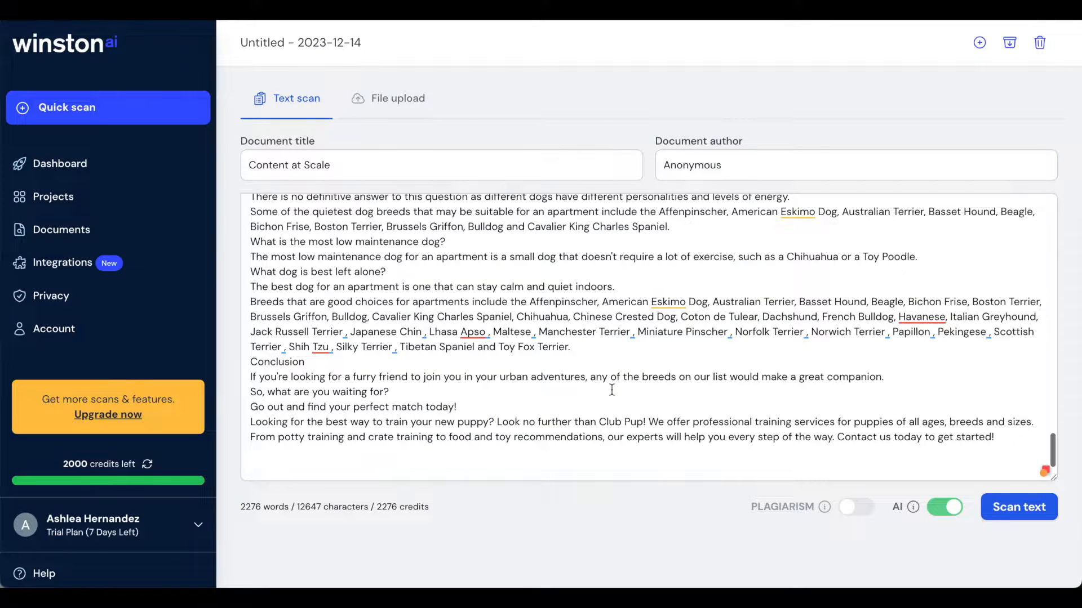
mouse_move(824, 508)
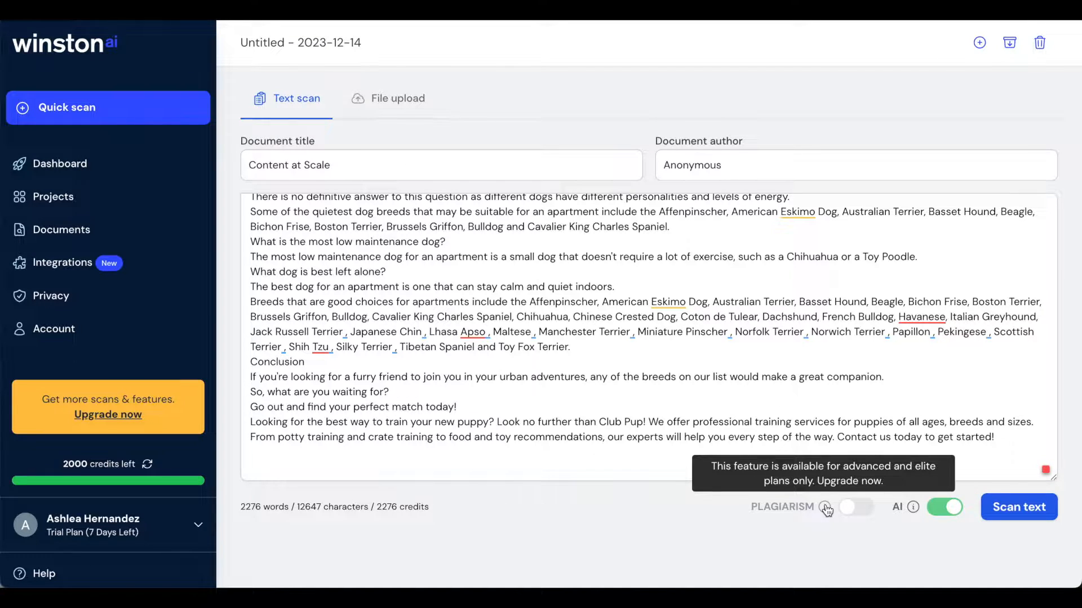
Try to scan the full article for AI-generated content
scroll(643, 343, "up", 1)
scroll(643, 343, "up", 5)
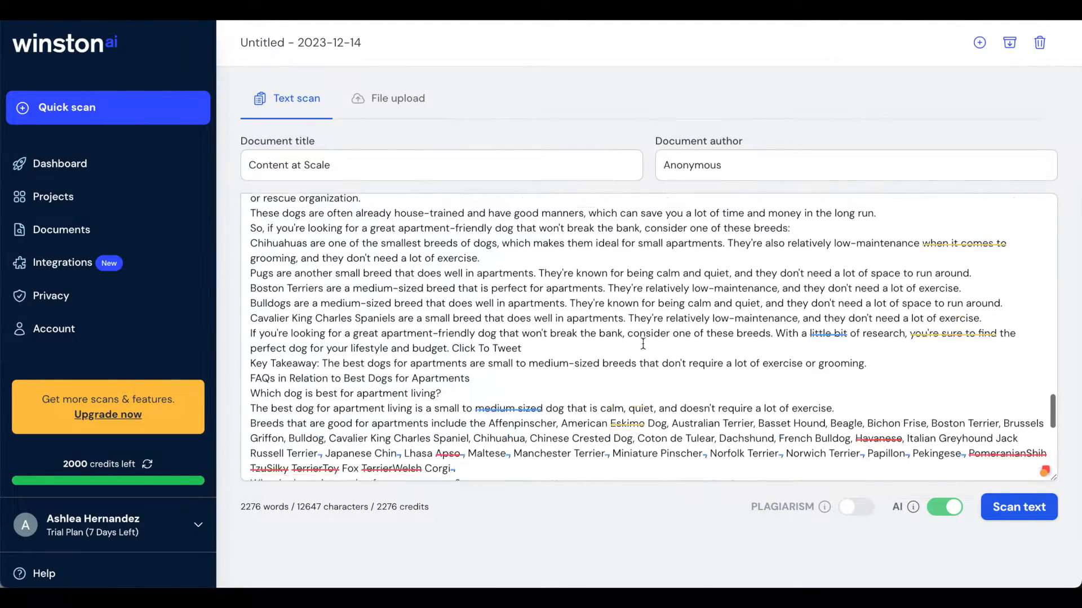
scroll(642, 343, "up", 5)
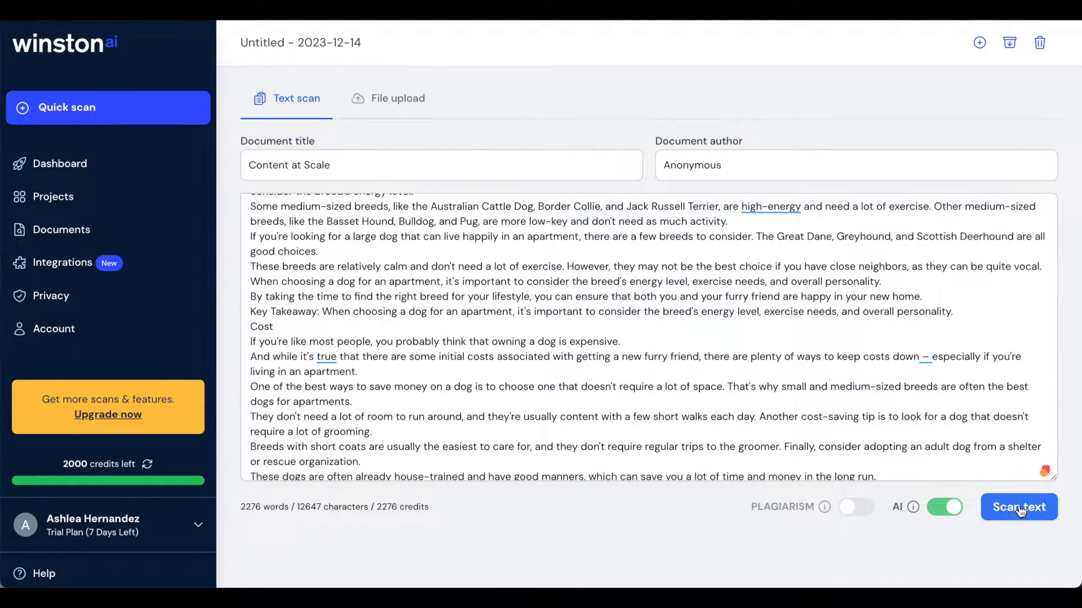
left_click(1021, 509)
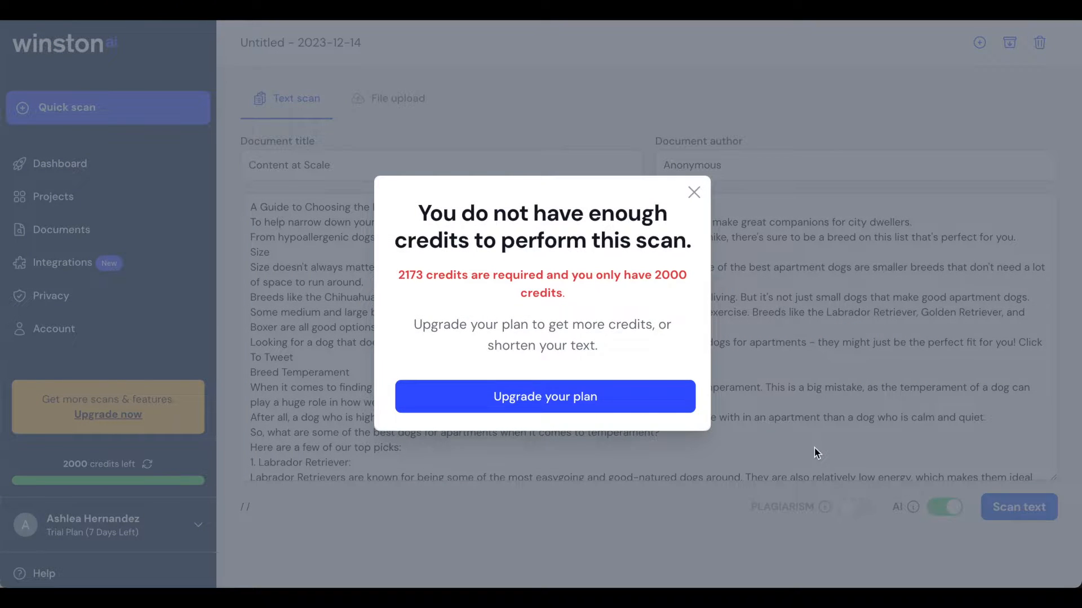
left_click(694, 193)
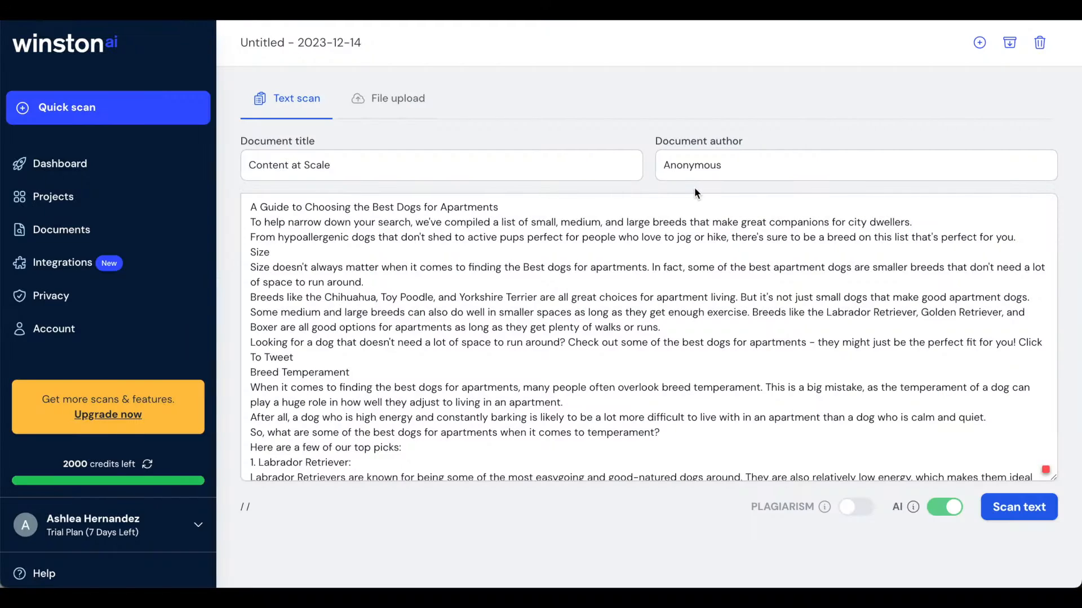
Replace the full article with only its Breed Temperament section and scan that text for AI content
left_click(674, 333)
scroll(537, 366, "down", 10)
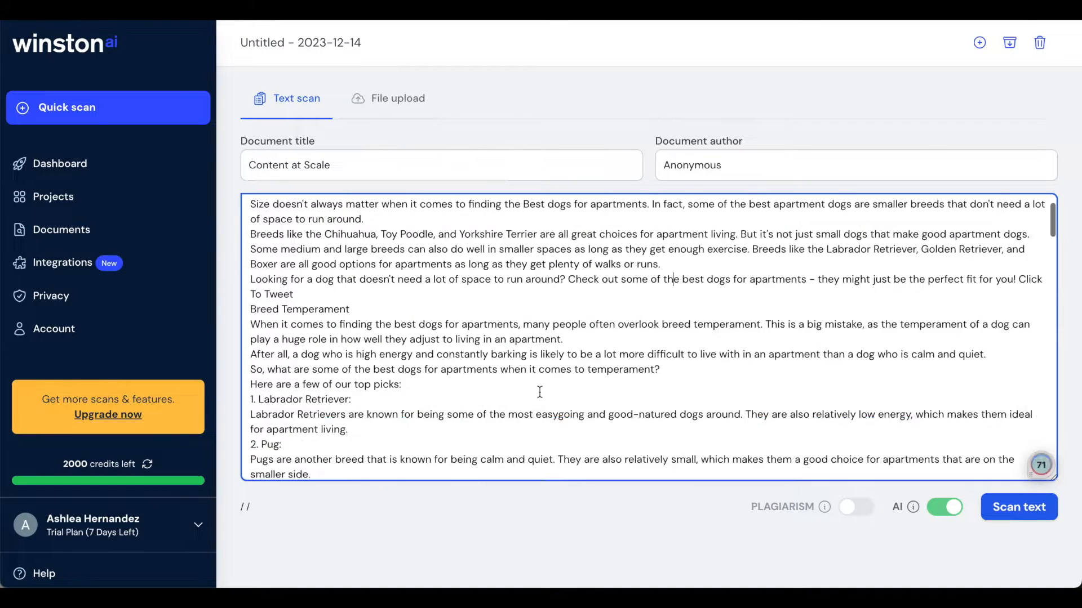
scroll(540, 392, "down", 10)
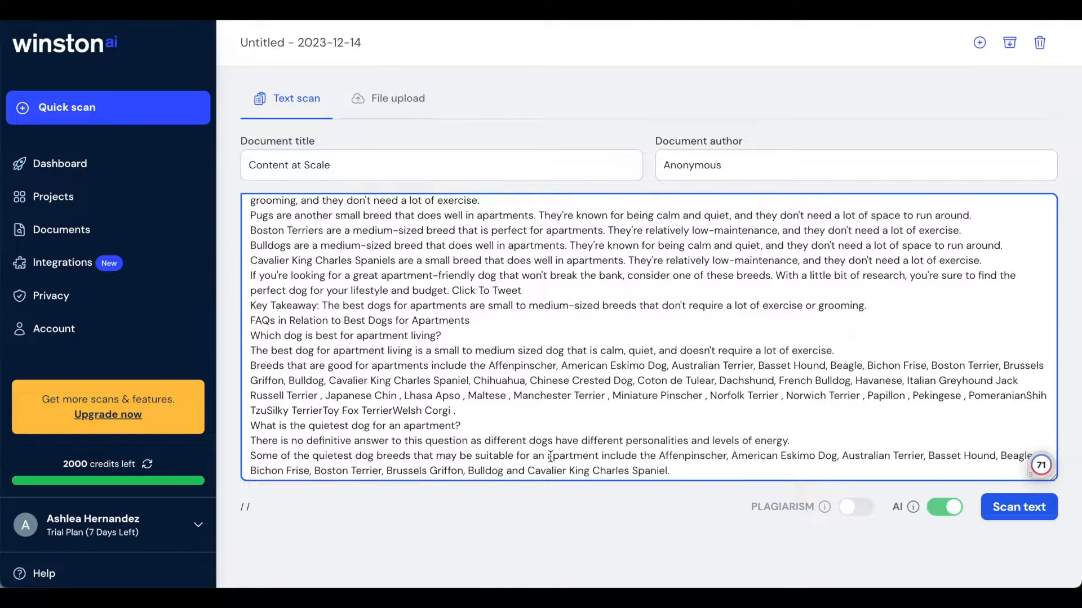
key("ctrl+a")
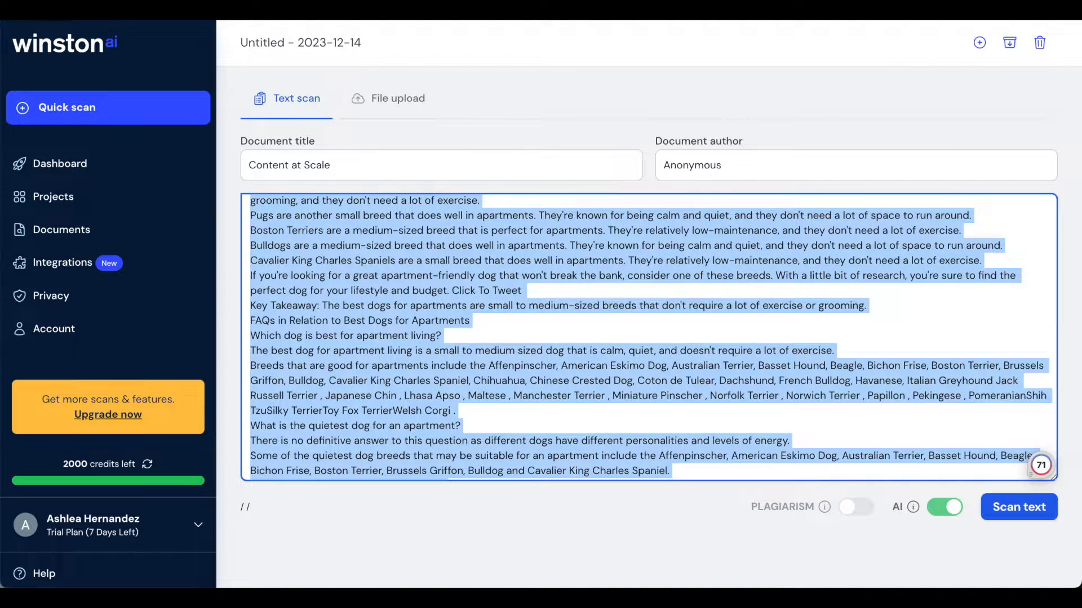
key("BackSpace")
key("ctrl+v")
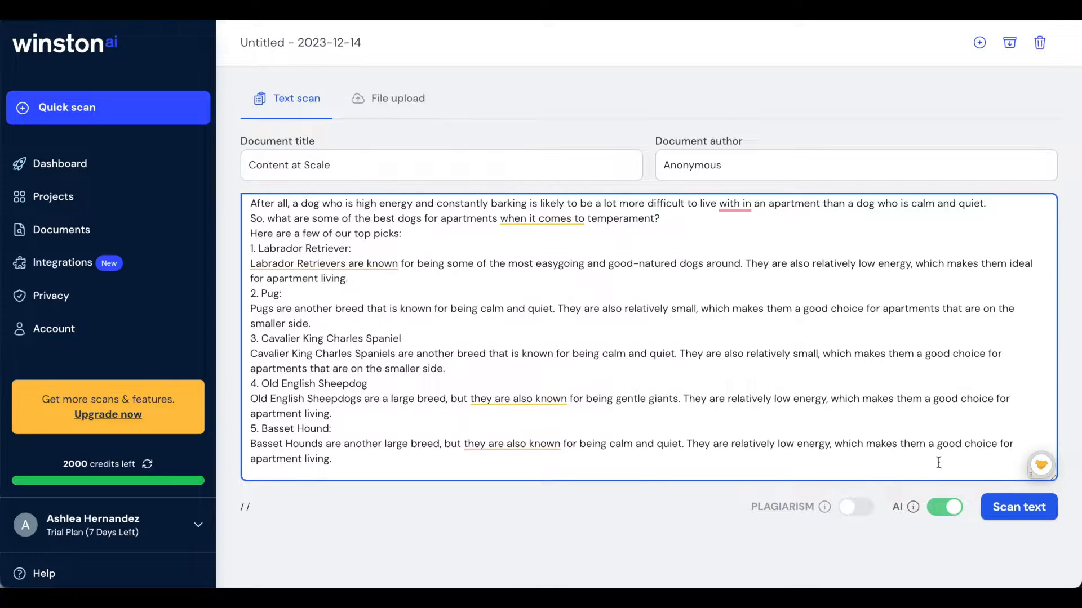
left_click(925, 431)
left_click(1021, 509)
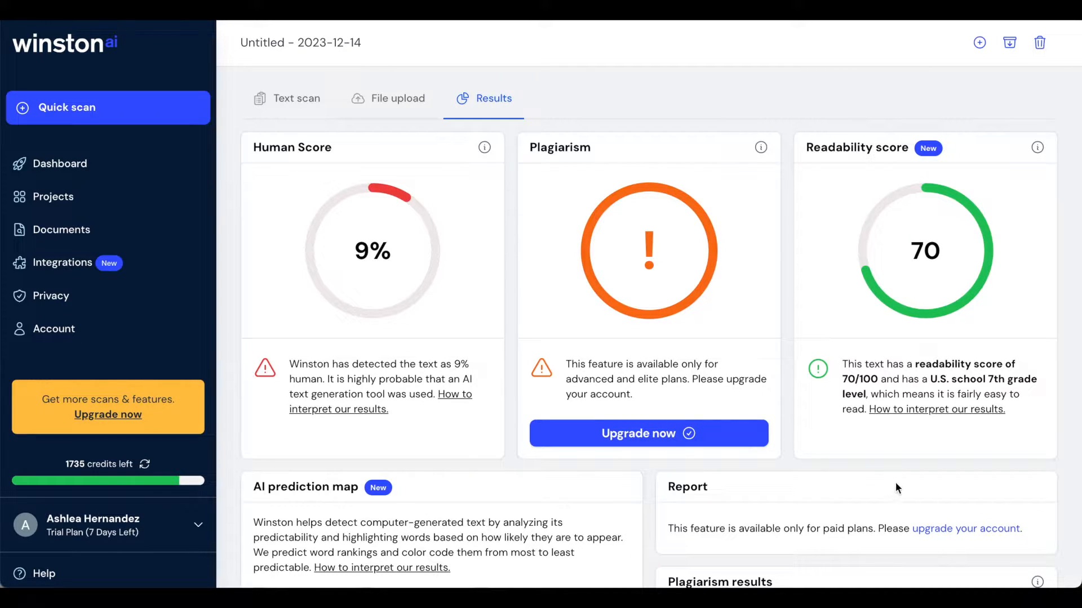
Examine the text scan's scores and the AI prediction map
scroll(893, 484, "down", 6)
scroll(892, 492, "down", 1)
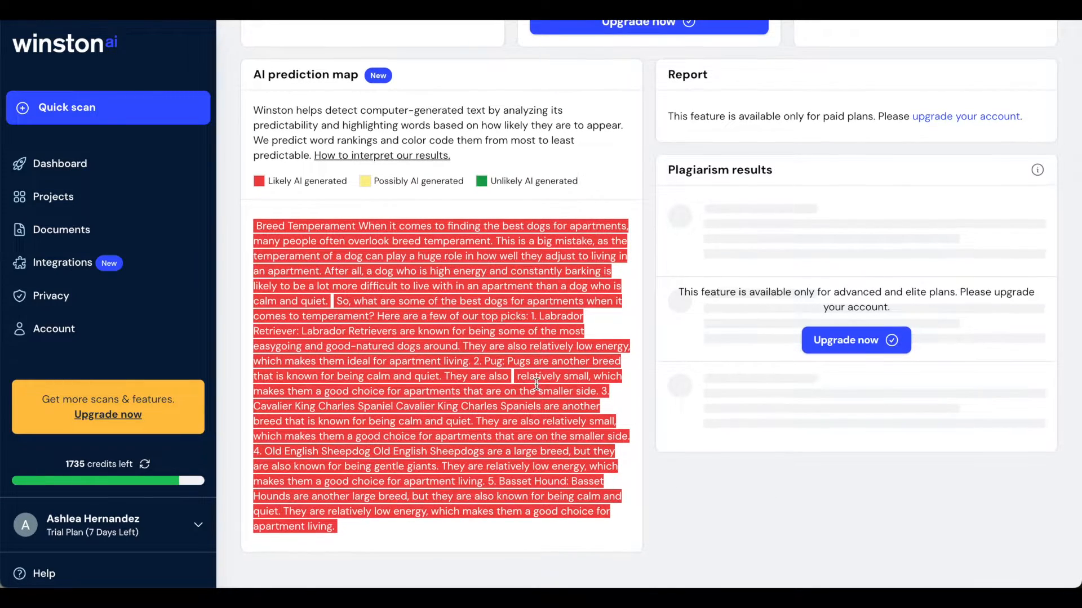
scroll(469, 307, "up", 3)
scroll(470, 307, "up", 4)
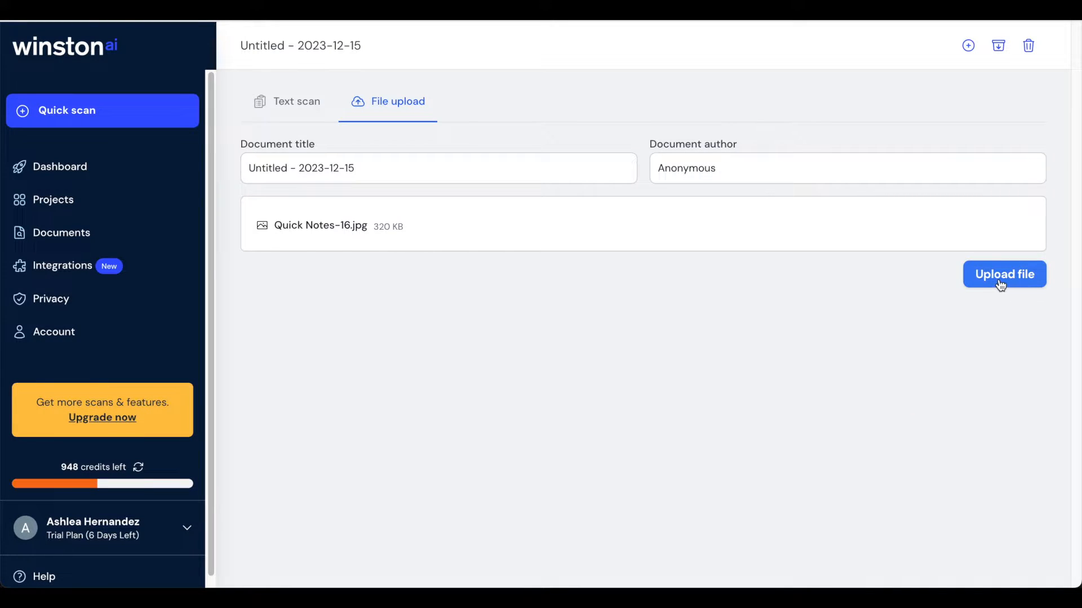
Upload the handwritten notes image Quick Notes-16.jpg and scan it with AI detection enabled
left_click(1001, 286)
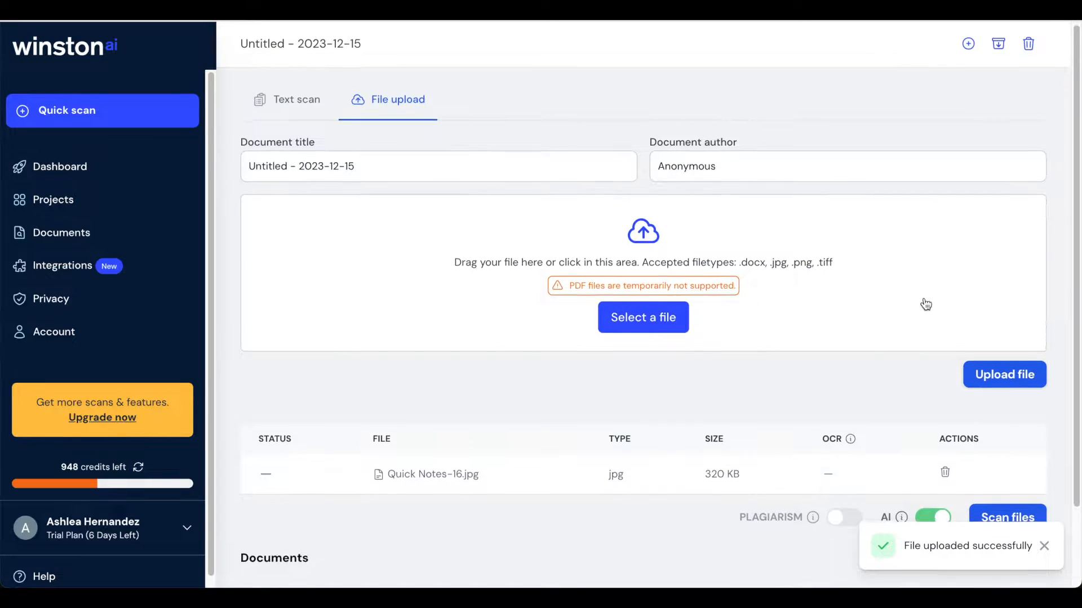
scroll(925, 304, "down", 2)
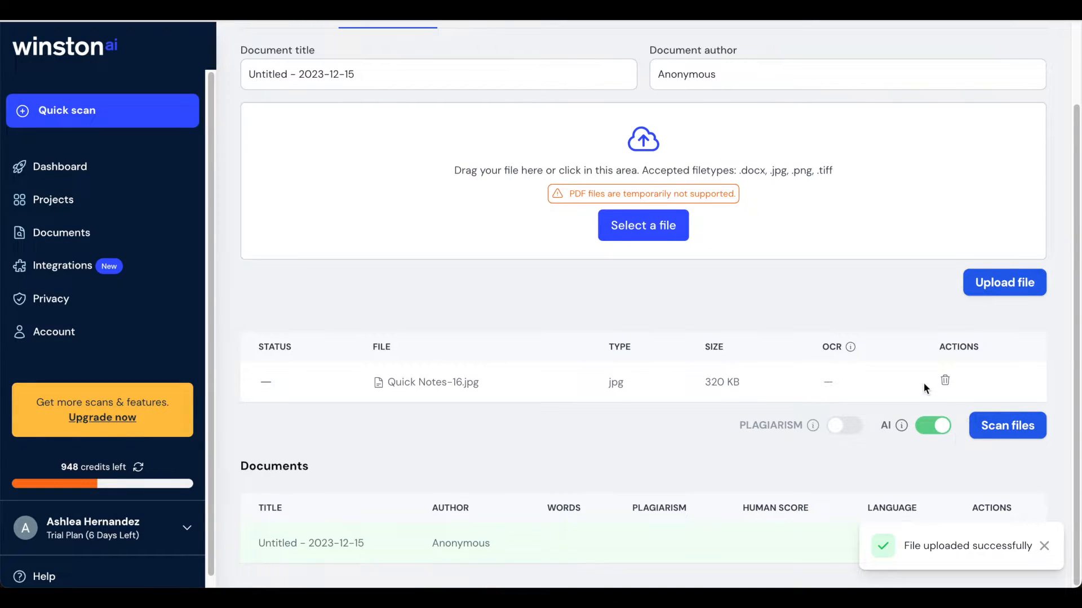
left_click(1000, 426)
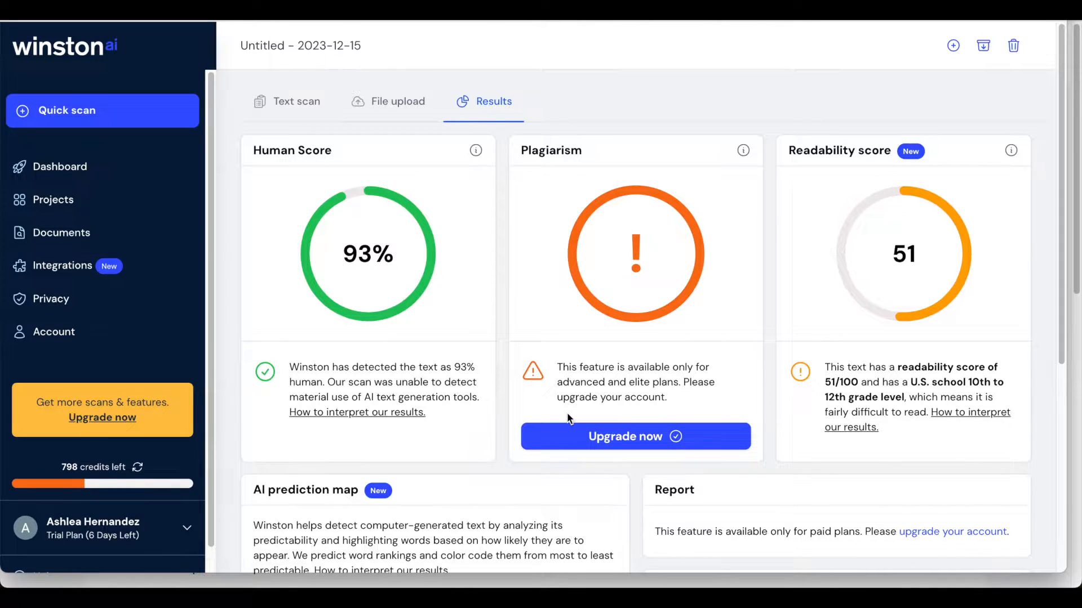
Review the image scan's human and readability scores along with its AI prediction map
scroll(566, 410, "down", 5)
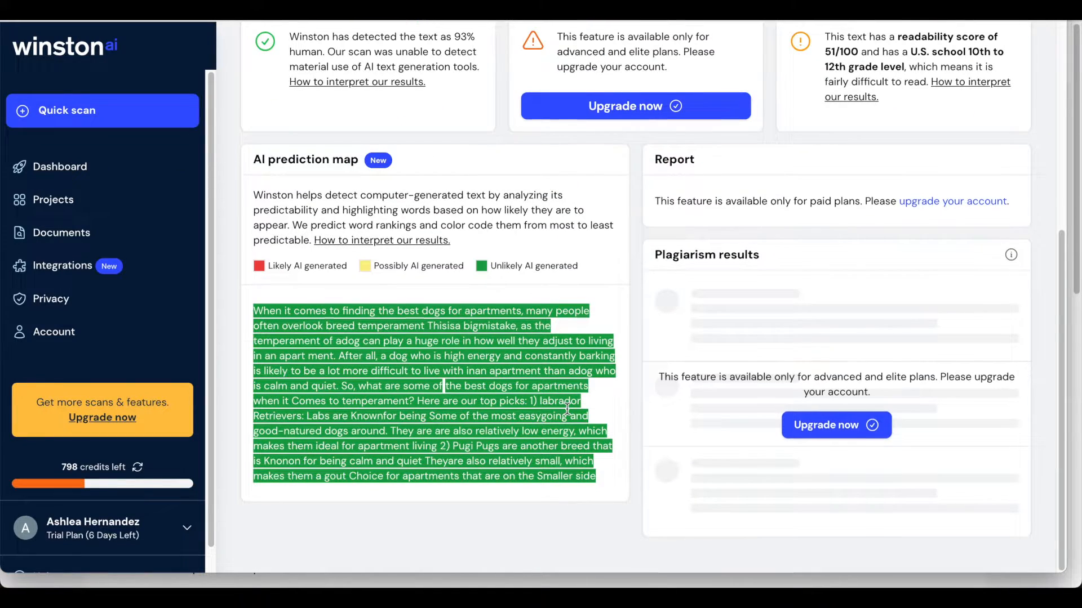
scroll(566, 410, "up", 5)
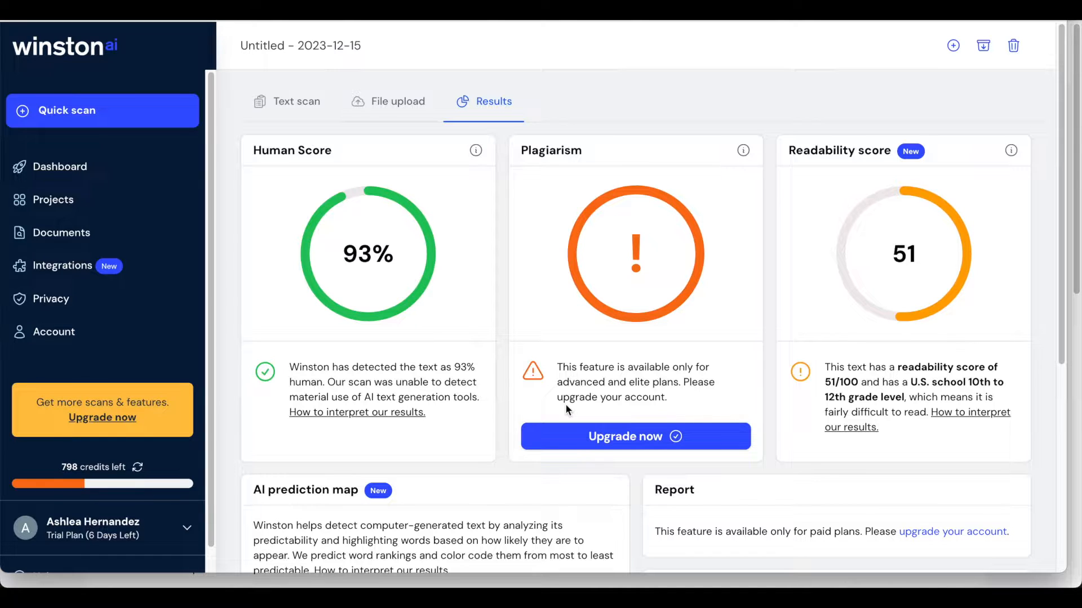
scroll(566, 404, "down", 5)
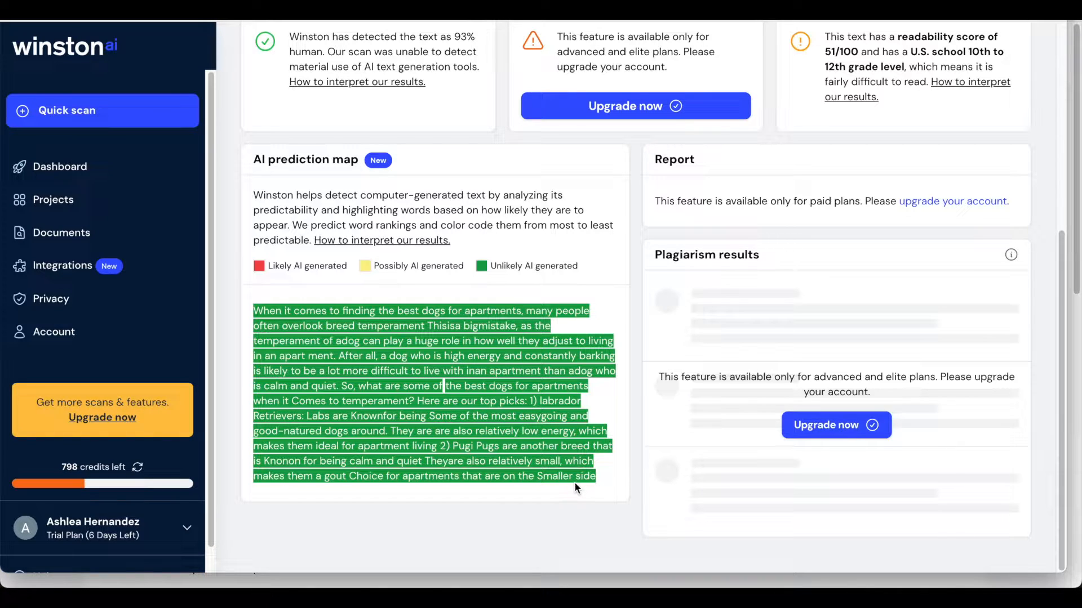
scroll(573, 482, "up", 6)
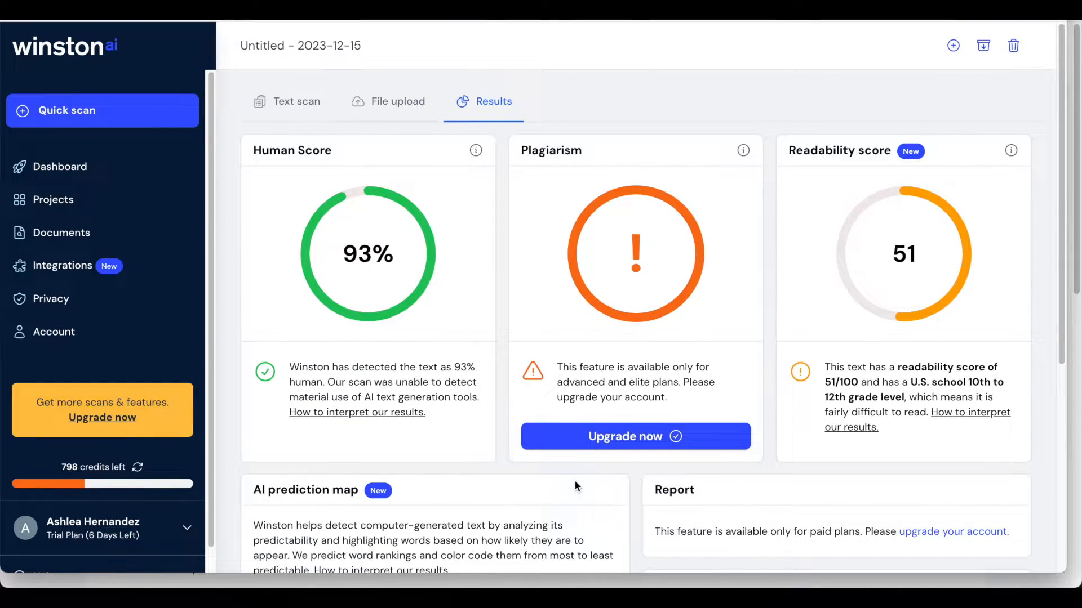